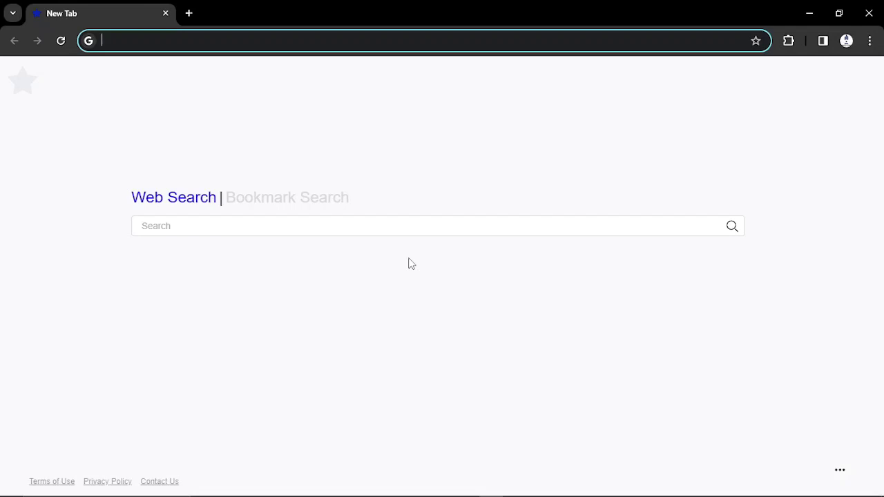
- Search Google for 'dv 2025' and open the Electronic Diversity Visa Program result
{"action": "left_click", "coordinate": [122, 41]}
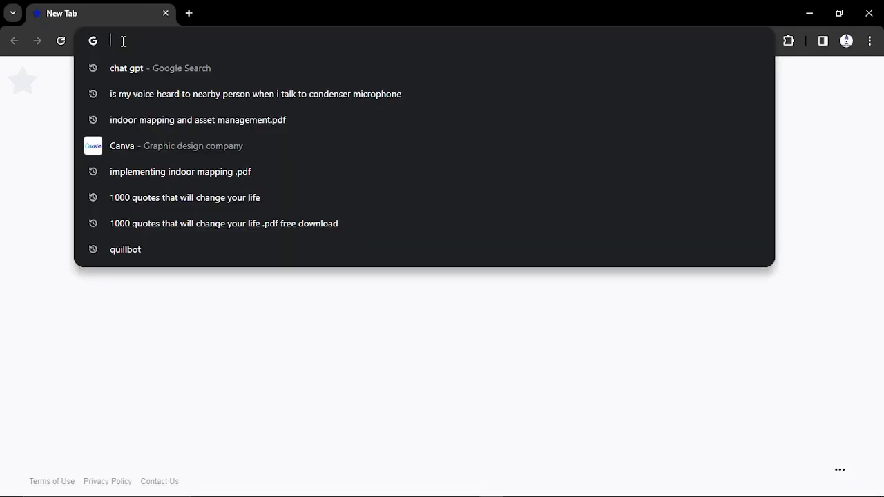
{"action": "type", "text": "dv"}
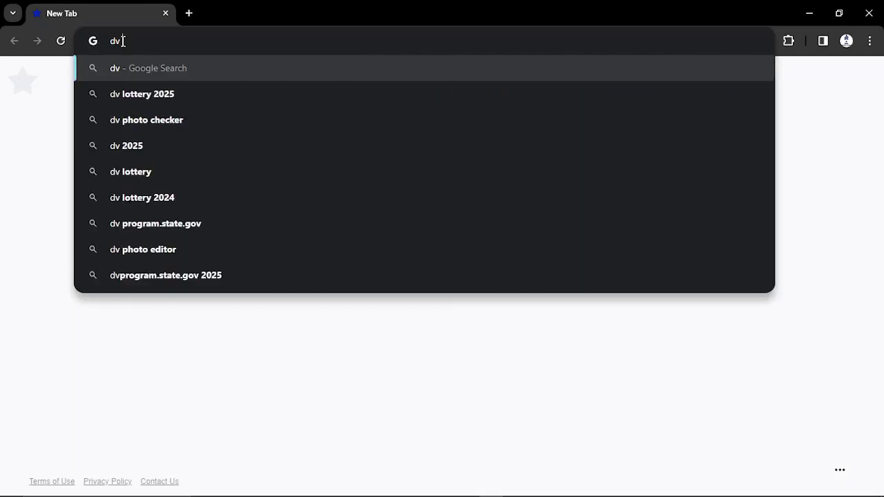
{"action": "type", "text": " 20"}
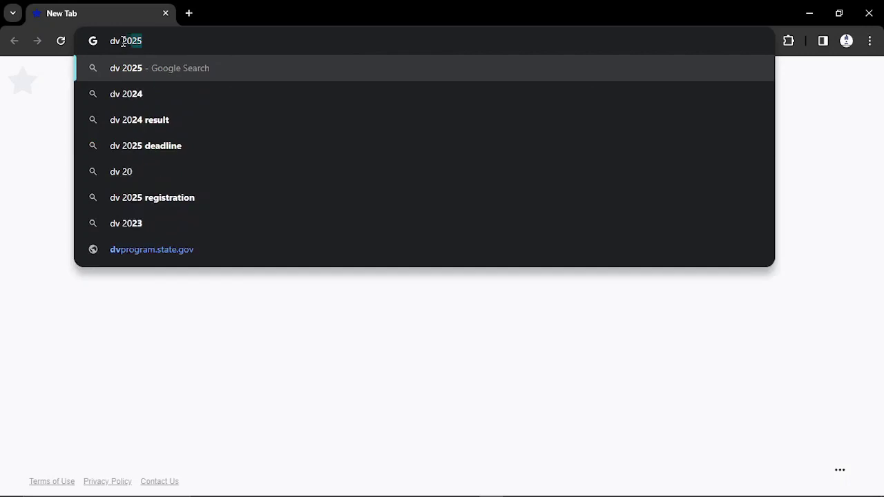
{"action": "type", "text": "2"}
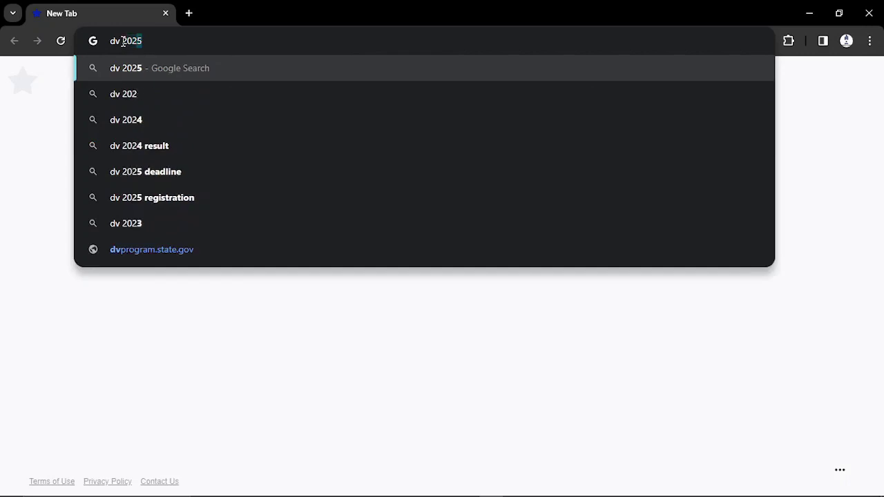
{"action": "left_click", "coordinate": [138, 68]}
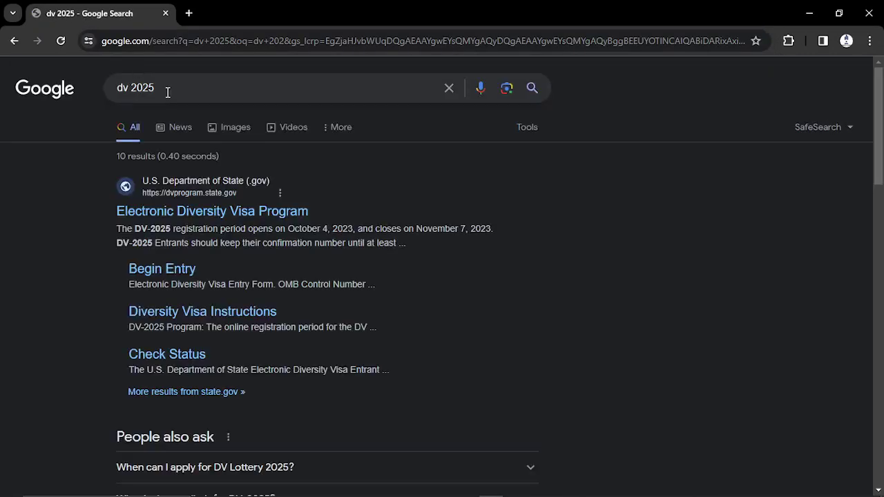
{"action": "left_click", "coordinate": [192, 219]}
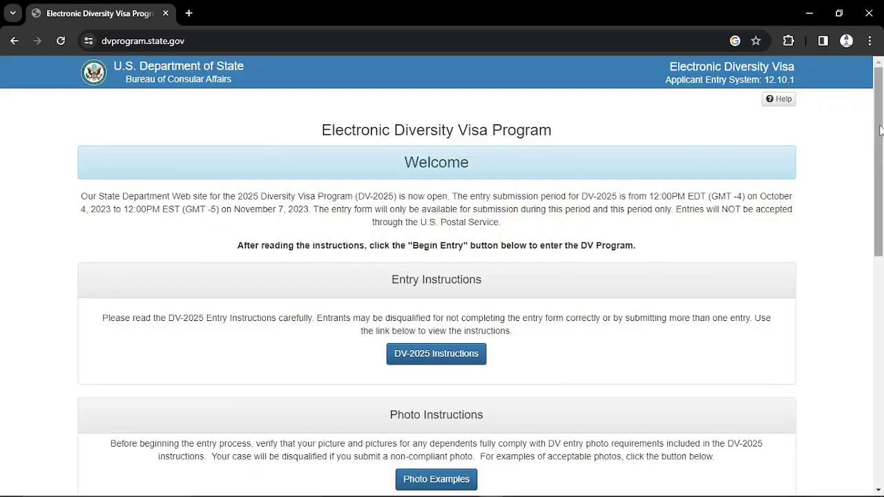
- Scroll to the Entry Form section and begin a new DV-2025 entry
{"action": "scroll", "coordinate": [879, 130], "scroll_direction": "down", "scroll_amount": 1}
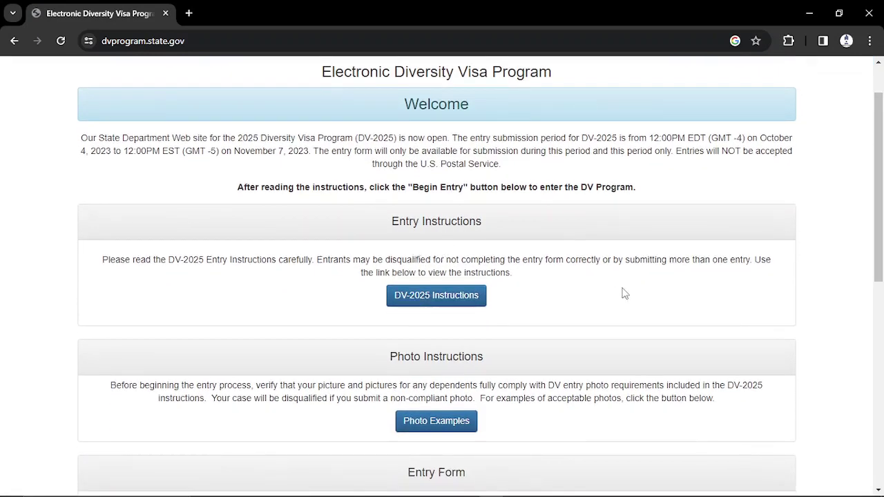
{"action": "left_click_drag", "start_coordinate": [881, 185], "coordinate": [881, 282]}
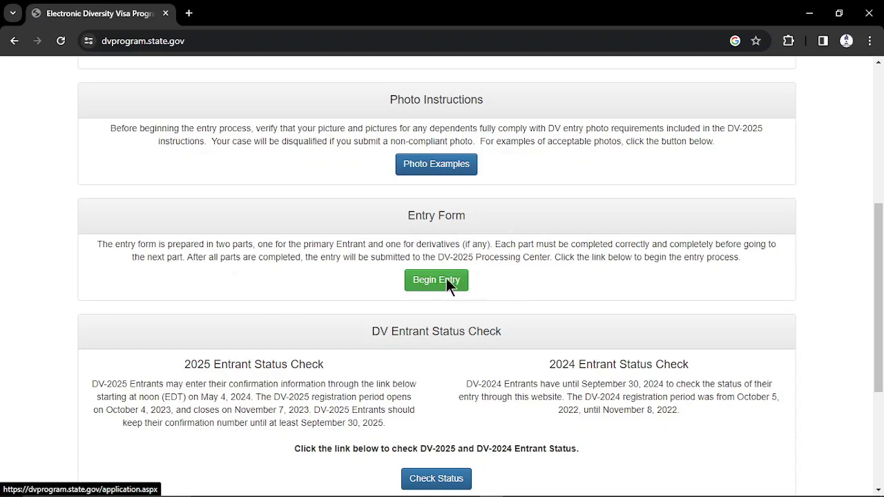
{"action": "left_click", "coordinate": [424, 279]}
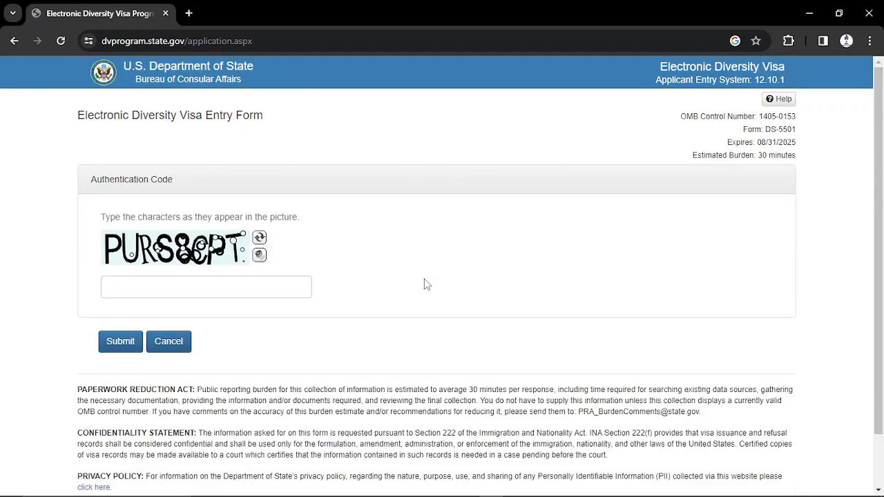
- Enter the authentication code from the picture and submit it
{"action": "left_click", "coordinate": [123, 290]}
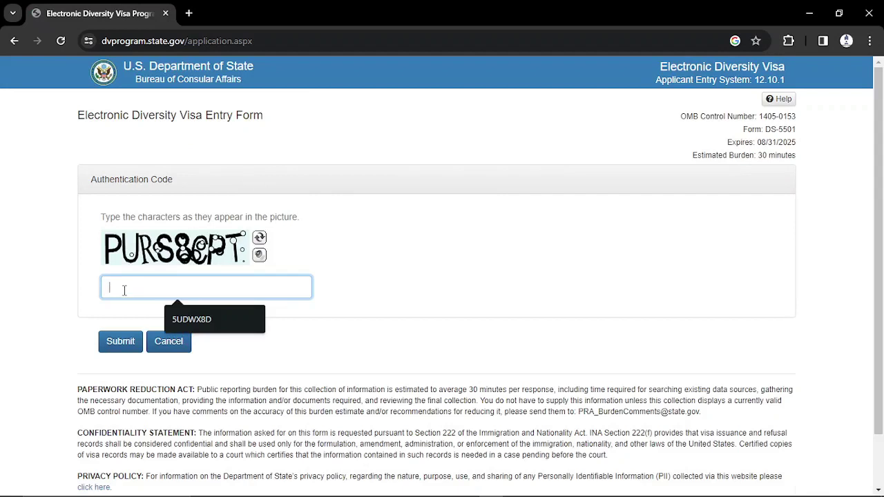
{"action": "type", "text": "P"}
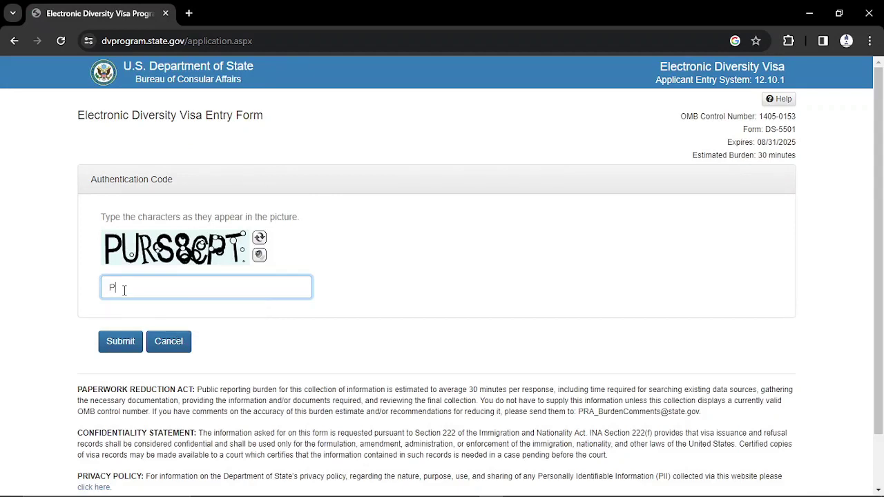
{"action": "type", "text": "UR"}
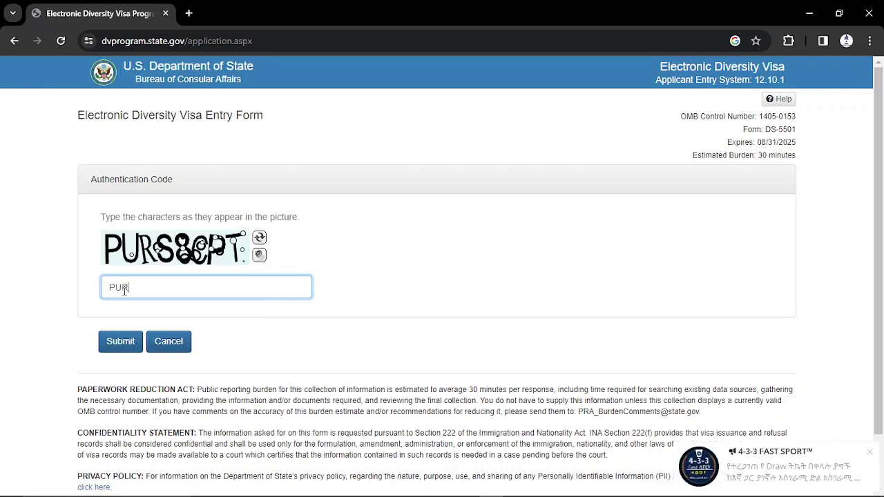
{"action": "type", "text": "S8CPT"}
{"action": "left_click", "coordinate": [118, 342]}
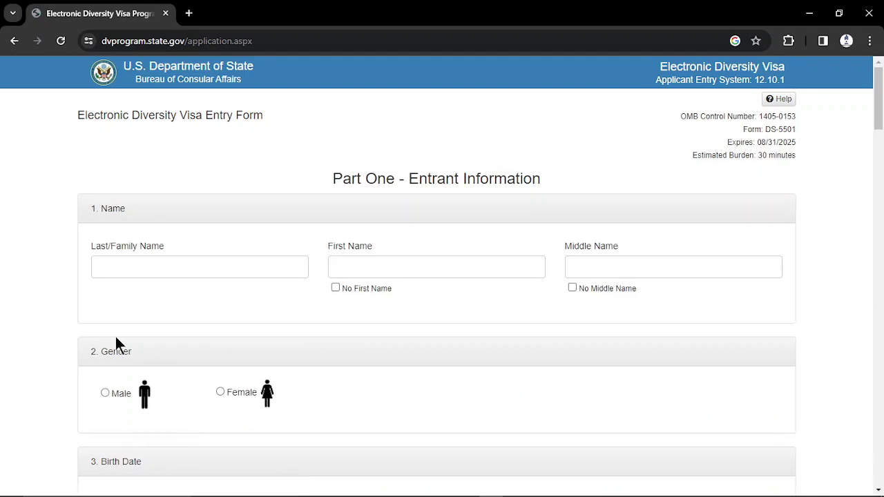
- Fill in the entrant's last, first and middle names, correcting the first name's final letter
{"action": "left_click", "coordinate": [129, 263]}
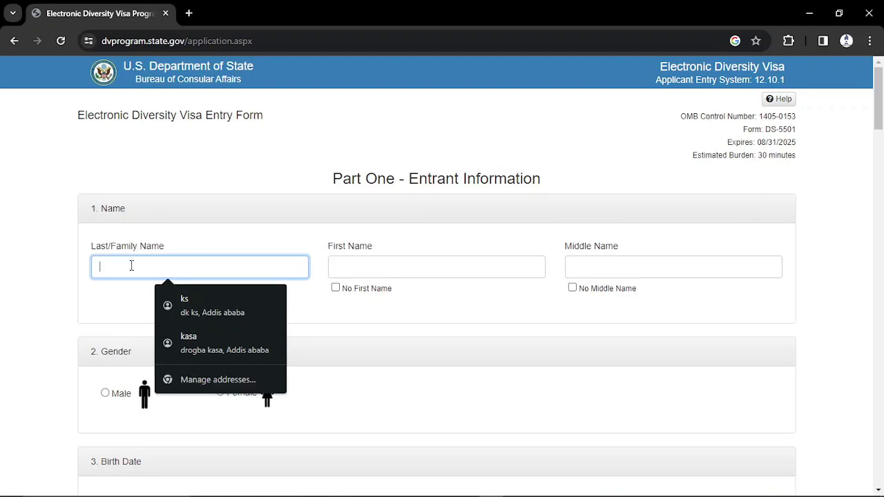
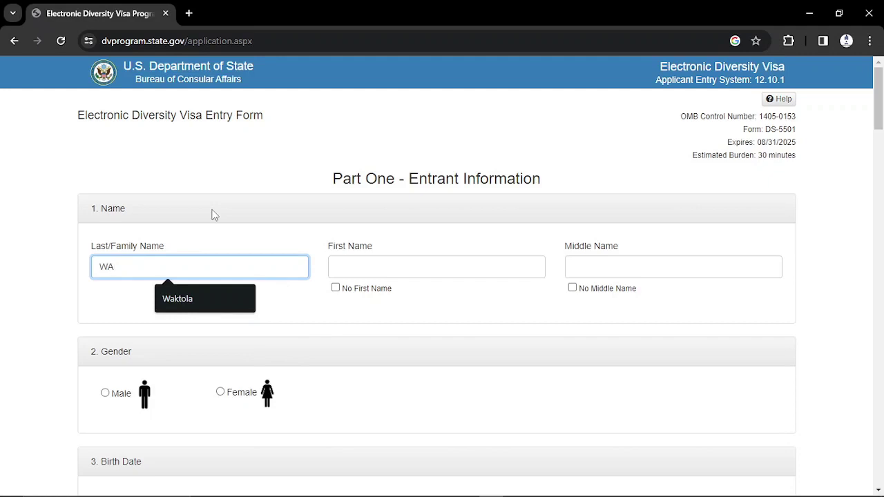
{"action": "left_click", "coordinate": [352, 266]}
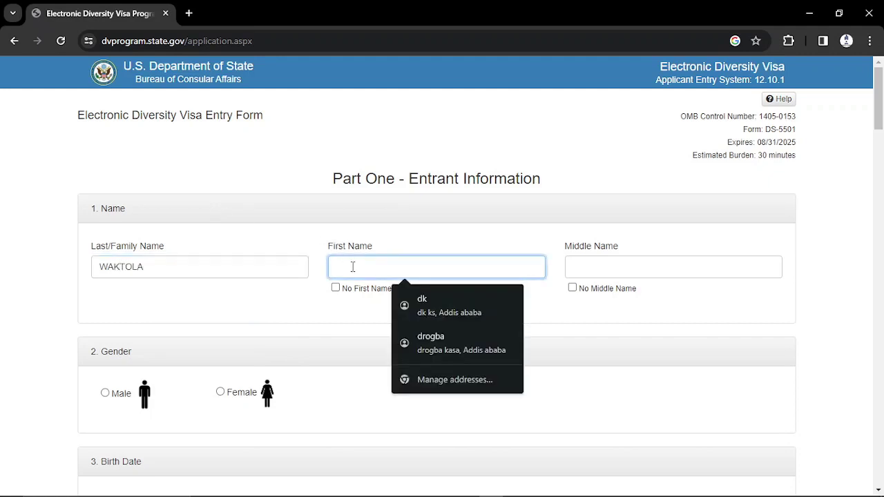
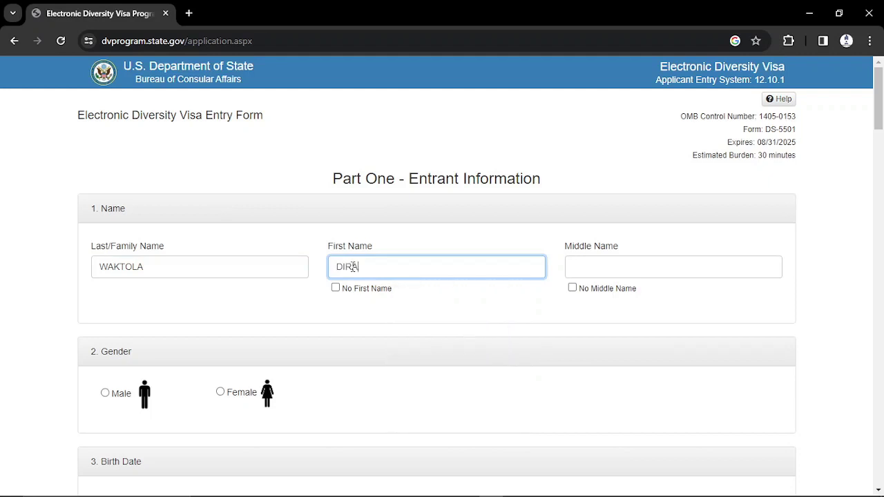
{"action": "left_click", "coordinate": [162, 268]}
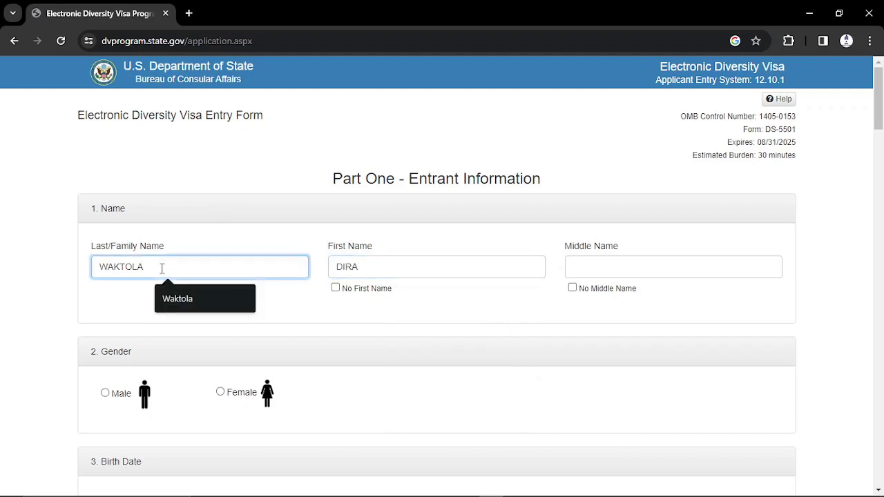
{"action": "left_click", "coordinate": [359, 269]}
{"action": "key", "text": "BackSpace"}
{"action": "type", "text": "O"}
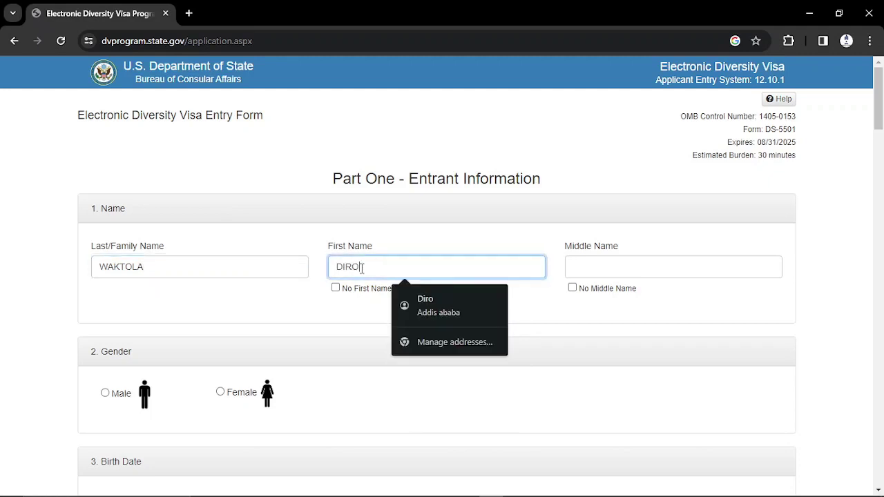
{"action": "left_click", "coordinate": [597, 267]}
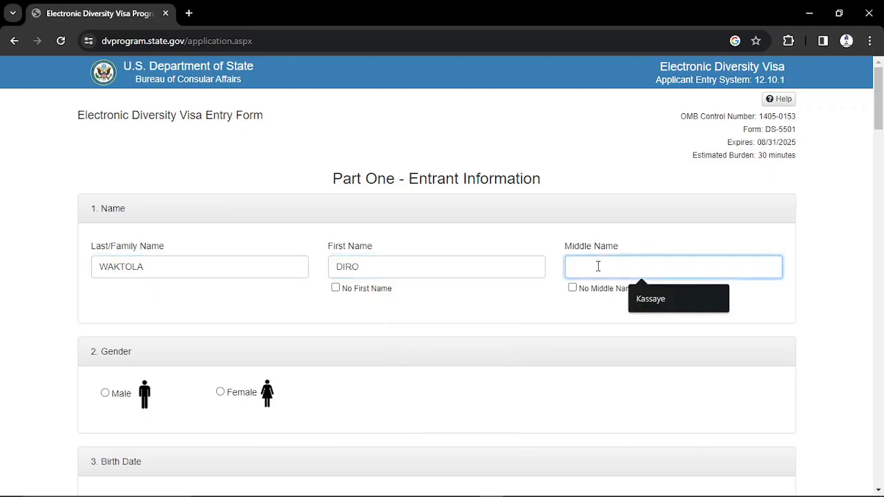
{"action": "scroll", "coordinate": [878, 110], "scroll_direction": "down", "scroll_amount": 3}
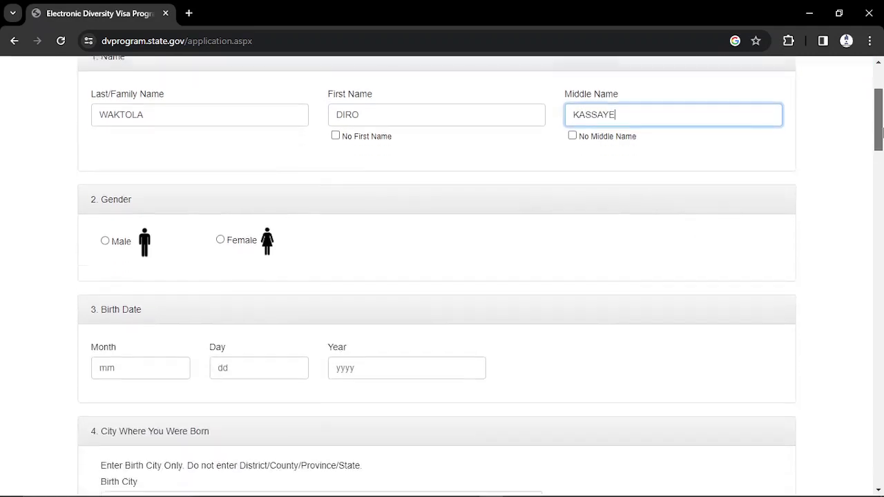
{"action": "left_click", "coordinate": [105, 164]}
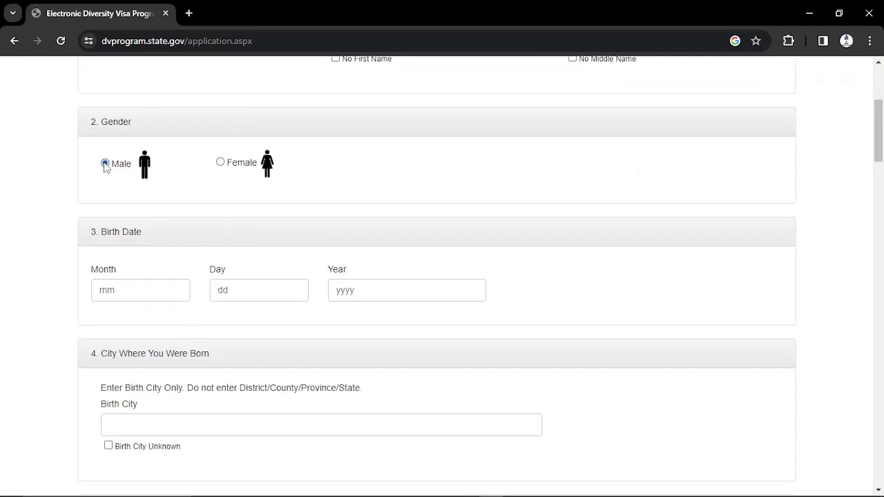
{"action": "left_click", "coordinate": [123, 291]}
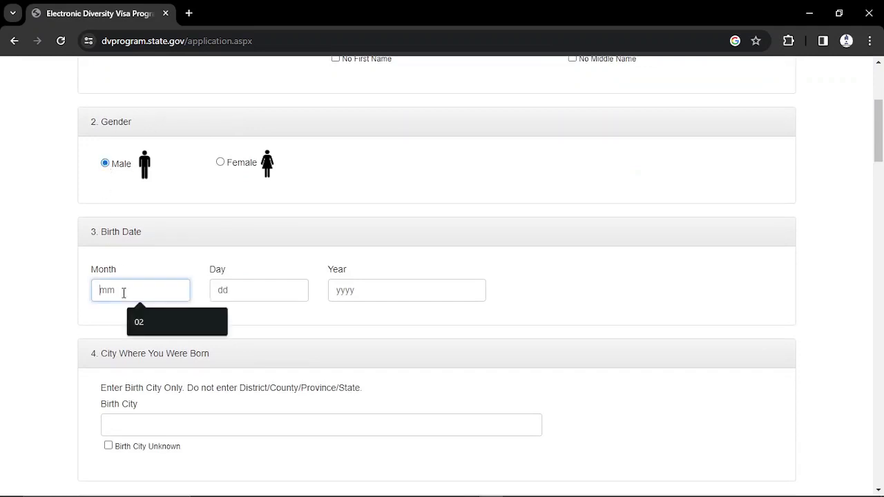
{"action": "left_click", "coordinate": [141, 322]}
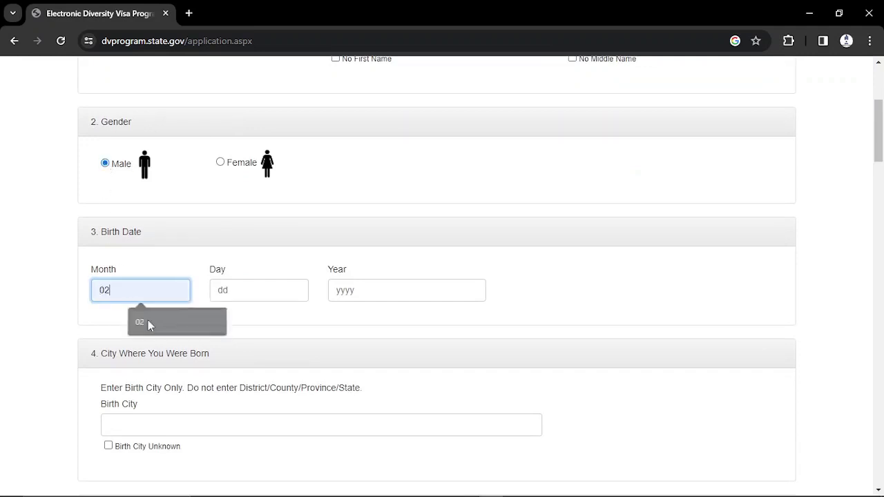
{"action": "left_click", "coordinate": [229, 289]}
{"action": "left_click", "coordinate": [257, 321]}
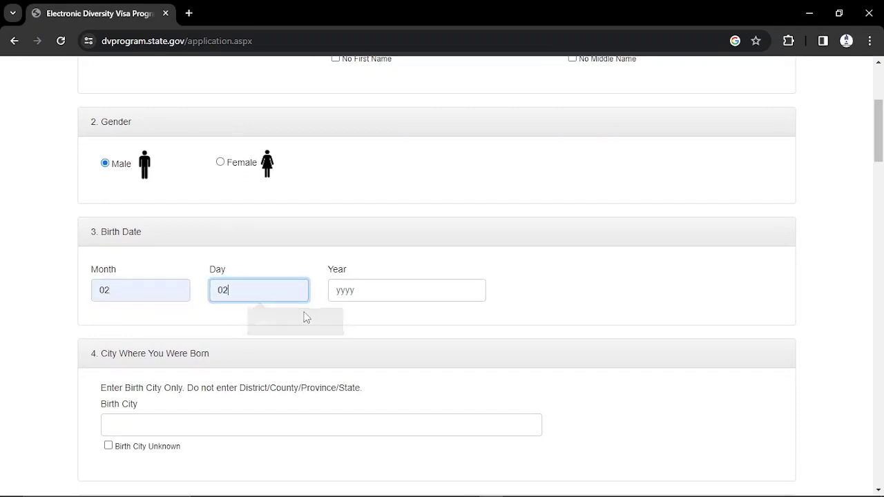
{"action": "left_click", "coordinate": [345, 292]}
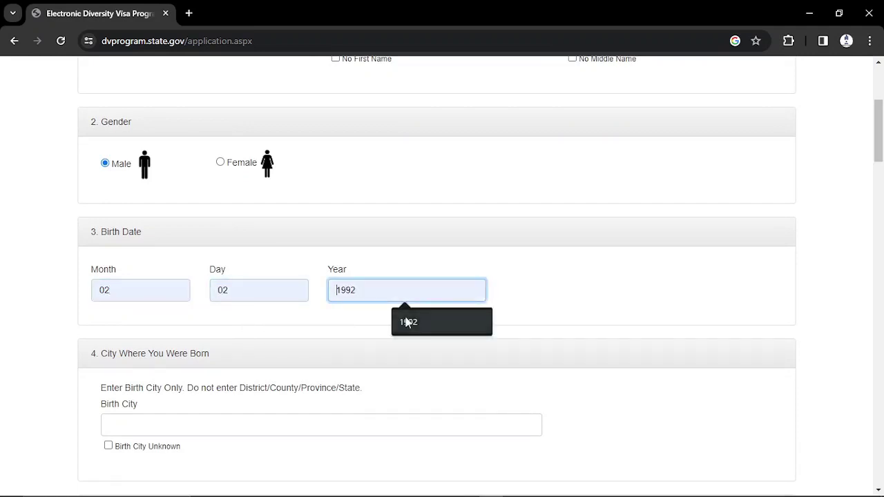
{"action": "left_click", "coordinate": [408, 321]}
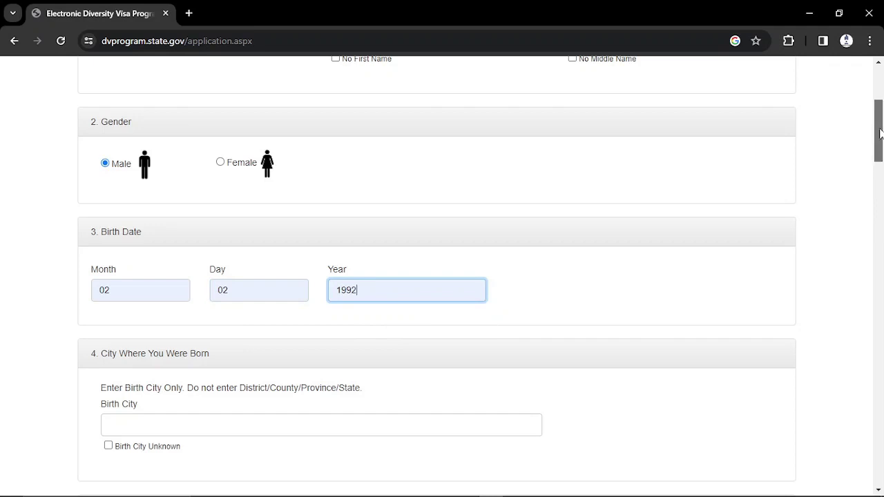
{"action": "scroll", "coordinate": [881, 134], "scroll_direction": "down", "scroll_amount": 3}
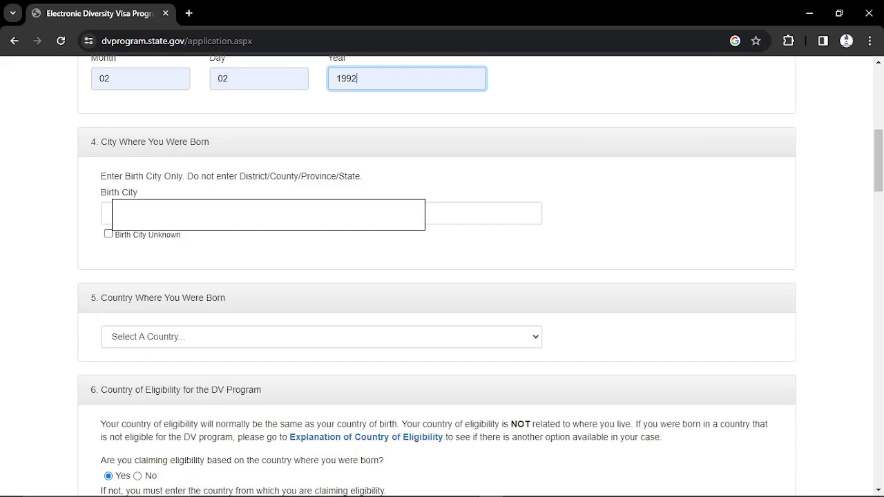
- Autofill the birth city and Ethiopia as birth country, then clear the city text
{"action": "left_click", "coordinate": [112, 213]}
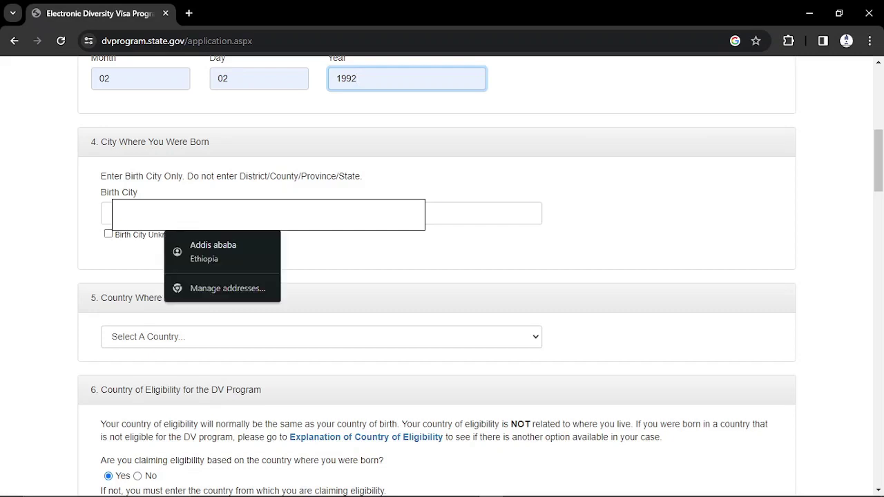
{"action": "left_click", "coordinate": [223, 251]}
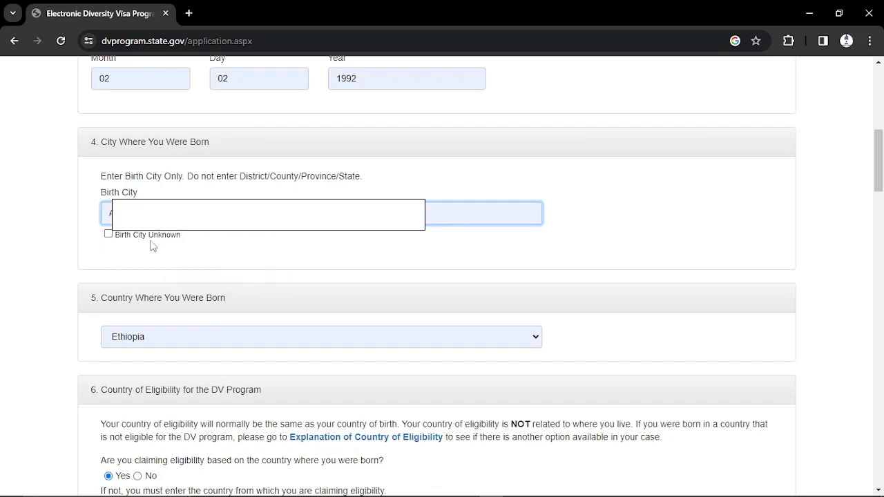
{"action": "key", "text": "Down"}
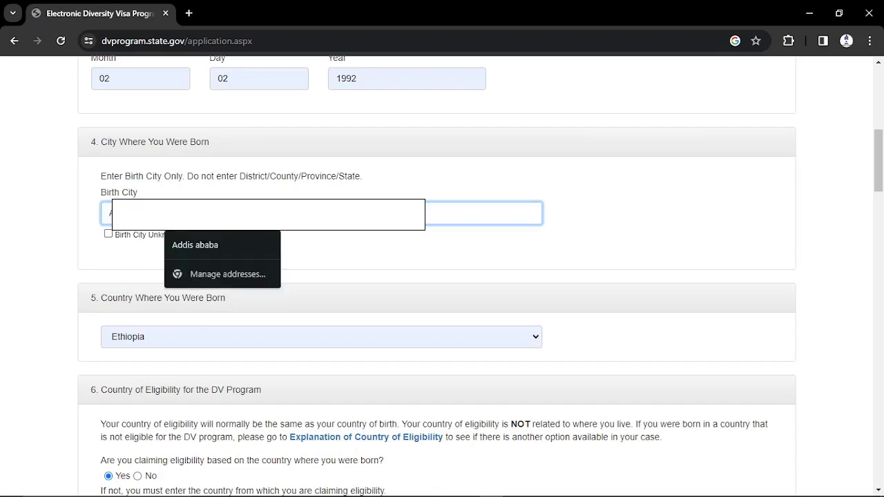
{"action": "key", "text": "ctrl+a"}
{"action": "key", "text": "BackSpace"}
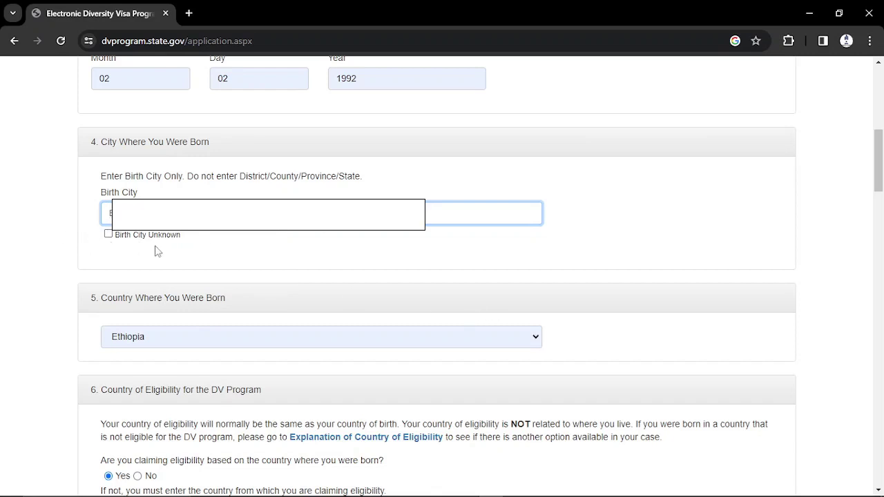
- Scroll down the form to the Entrant Photograph section
{"action": "left_click_drag", "start_coordinate": [880, 163], "coordinate": [880, 184]}
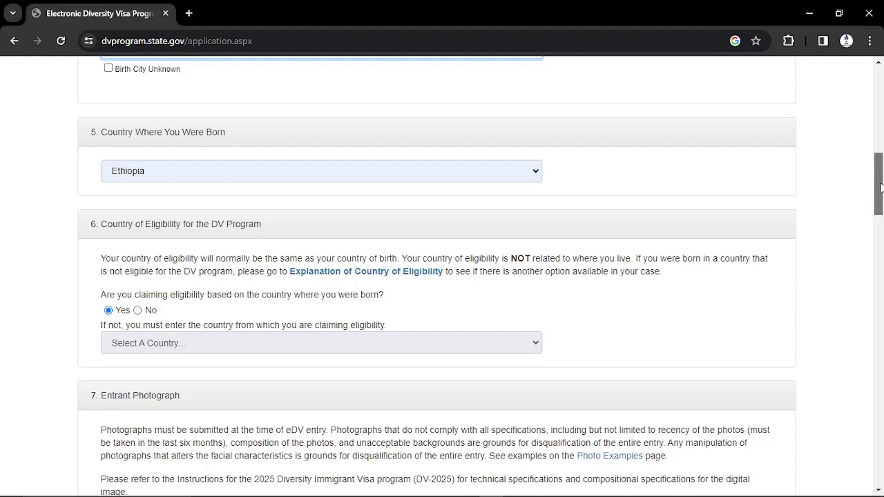
{"action": "left_click_drag", "start_coordinate": [881, 187], "coordinate": [881, 211]}
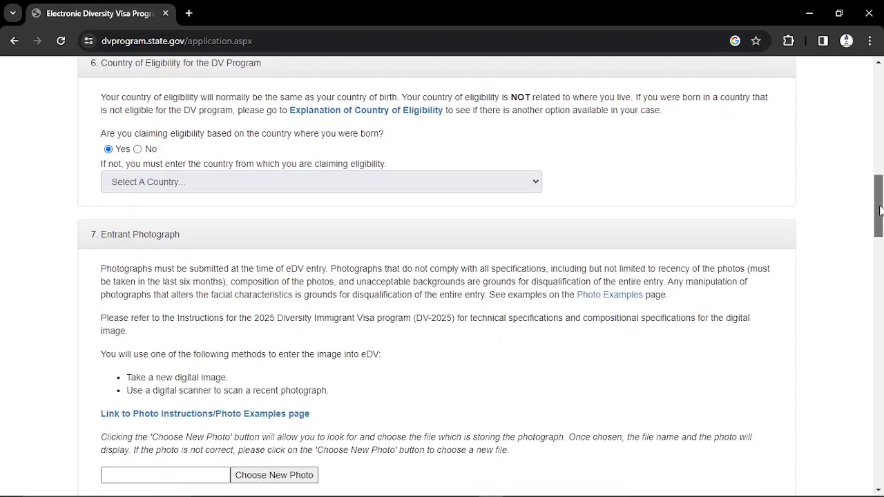
{"action": "left_click_drag", "start_coordinate": [880, 211], "coordinate": [880, 213]}
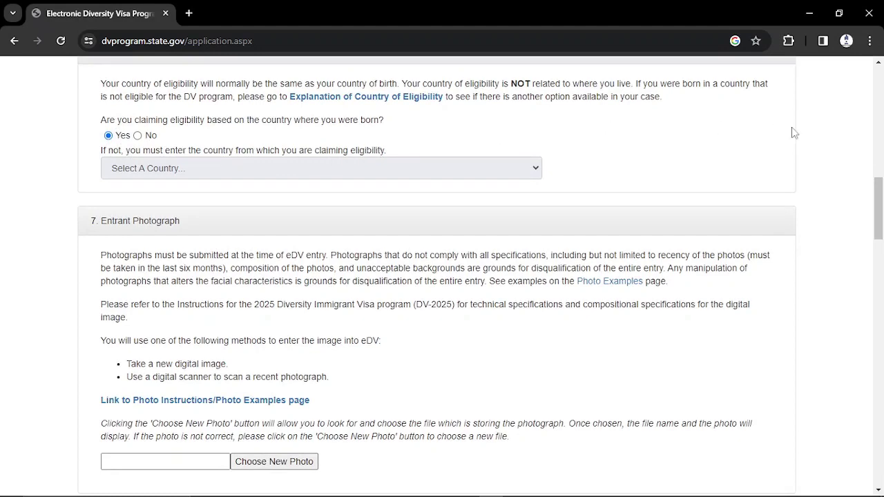
{"action": "left_click_drag", "start_coordinate": [880, 205], "coordinate": [880, 198]}
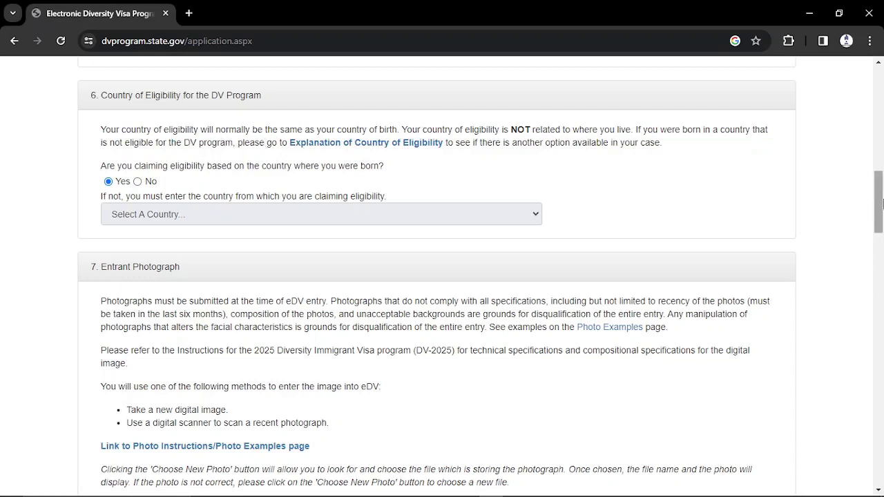
{"action": "mouse_move", "coordinate": [883, 202]}
{"action": "left_mouse_down"}
{"action": "mouse_move", "coordinate": [883, 219]}
{"action": "mouse_move", "coordinate": [882, 209]}
{"action": "left_mouse_up"}
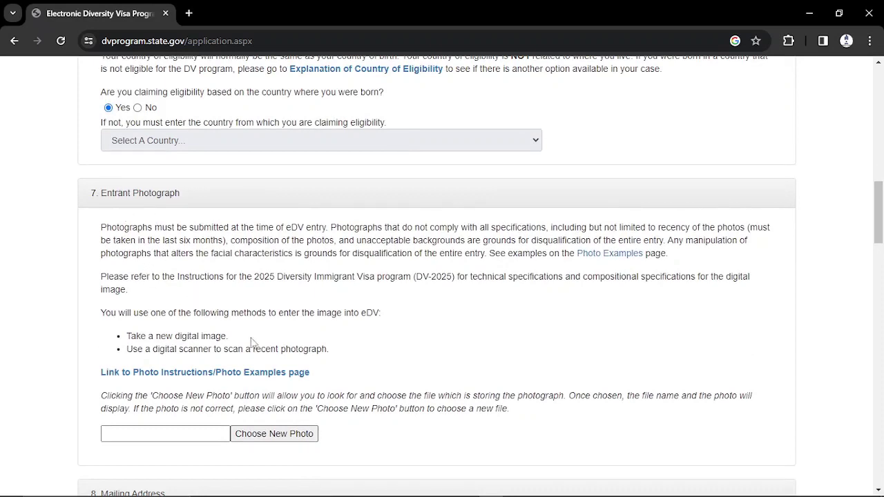
{"action": "left_click_drag", "start_coordinate": [878, 212], "coordinate": [878, 240]}
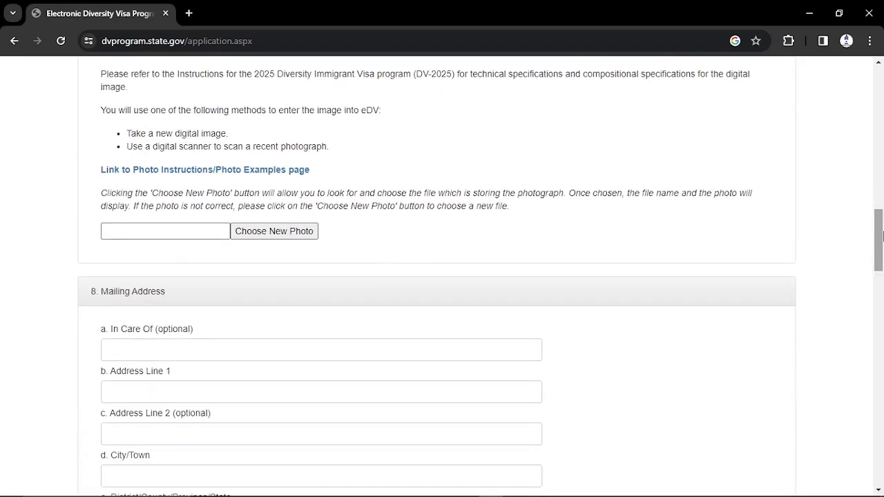
- Upload IMG_0779.JPG from the Desktop as the entrant photograph
{"action": "left_click", "coordinate": [249, 231]}
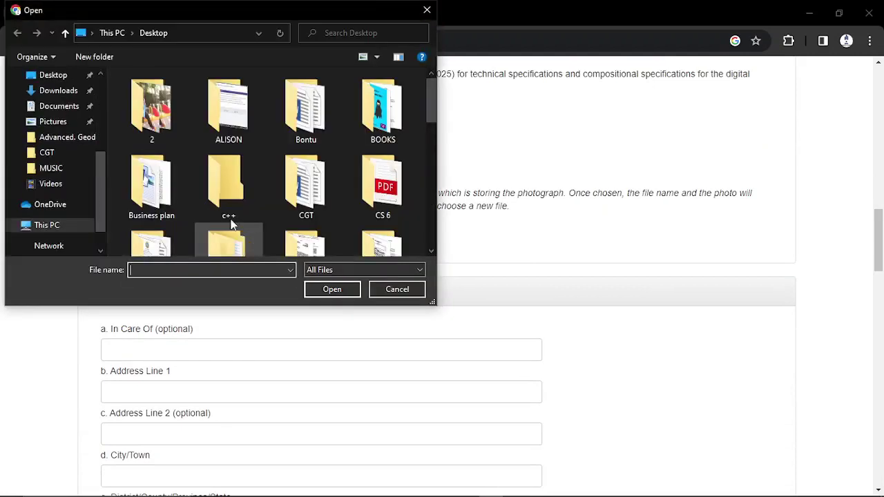
{"action": "left_click", "coordinate": [59, 111]}
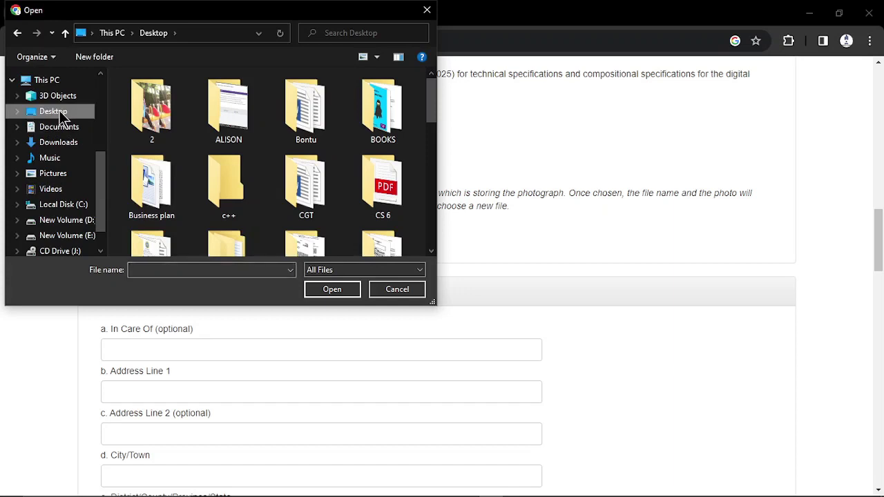
{"action": "left_click_drag", "start_coordinate": [429, 97], "coordinate": [446, 184]}
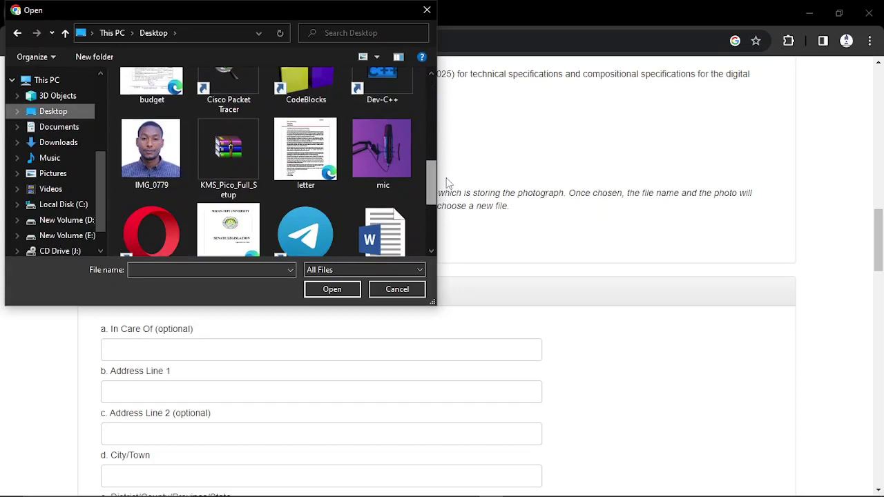
{"action": "left_click", "coordinate": [147, 151]}
{"action": "left_click", "coordinate": [332, 288]}
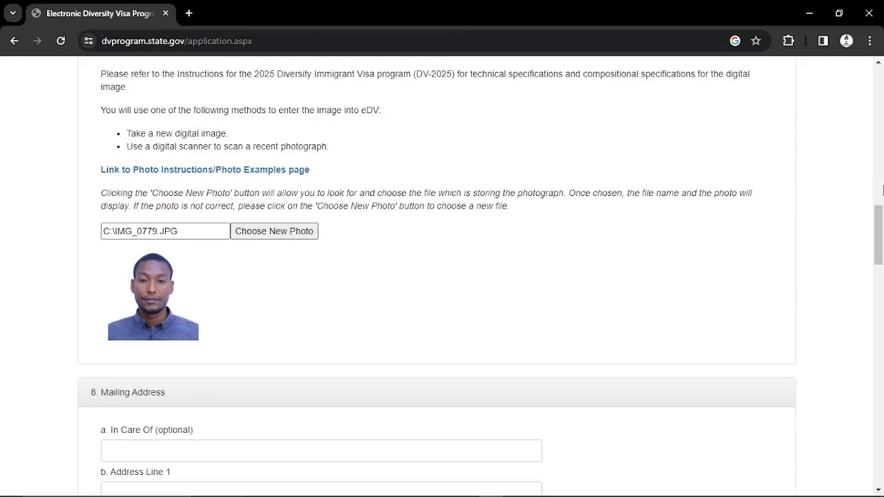
{"action": "left_click_drag", "start_coordinate": [875, 218], "coordinate": [880, 255]}
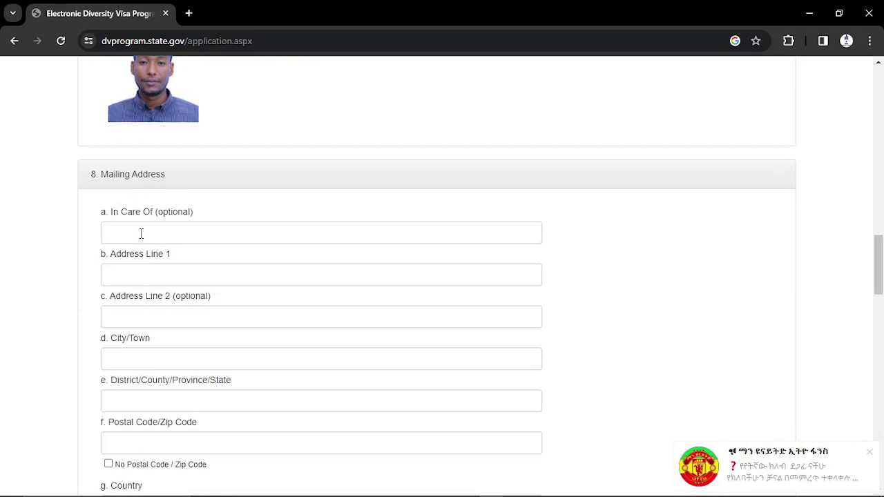
- Fill Address Line 1 from a saved autofill entry and clear the placeholder in Address Line 2
{"action": "left_click", "coordinate": [133, 274]}
{"action": "left_click", "coordinate": [204, 299]}
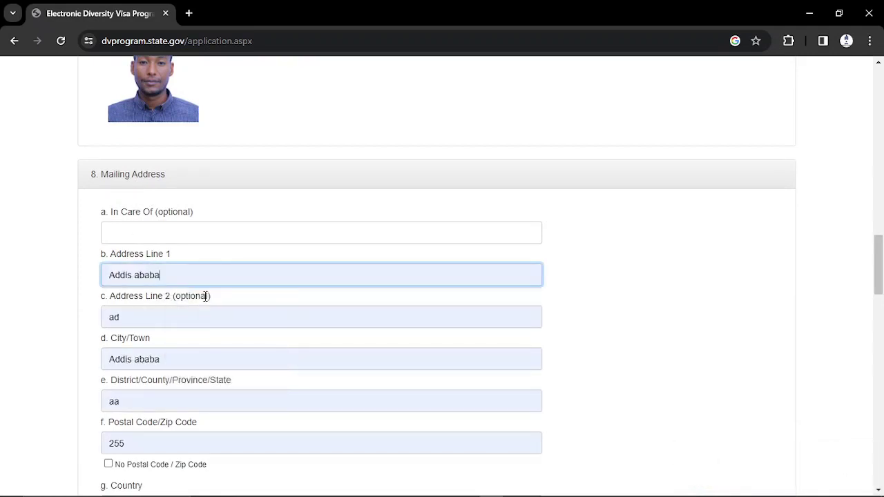
{"action": "key", "text": "BackSpace"}
{"action": "key", "text": "BackSpace"}
{"action": "key", "text": "BackSpace"}
{"action": "key", "text": "BackSpace"}
{"action": "key", "text": "BackSpace"}
{"action": "key", "text": "BackSpace"}
{"action": "key", "text": "BackSpace"}
{"action": "key", "text": "BackSpace"}
{"action": "key", "text": "BackSpace"}
{"action": "key", "text": "BackSpace"}
{"action": "key", "text": "BackSpace"}
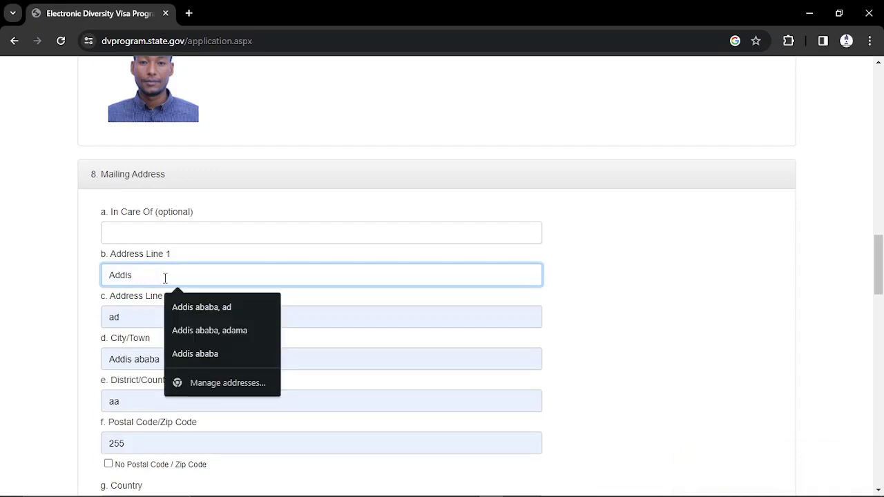
{"action": "left_click", "coordinate": [72, 209]}
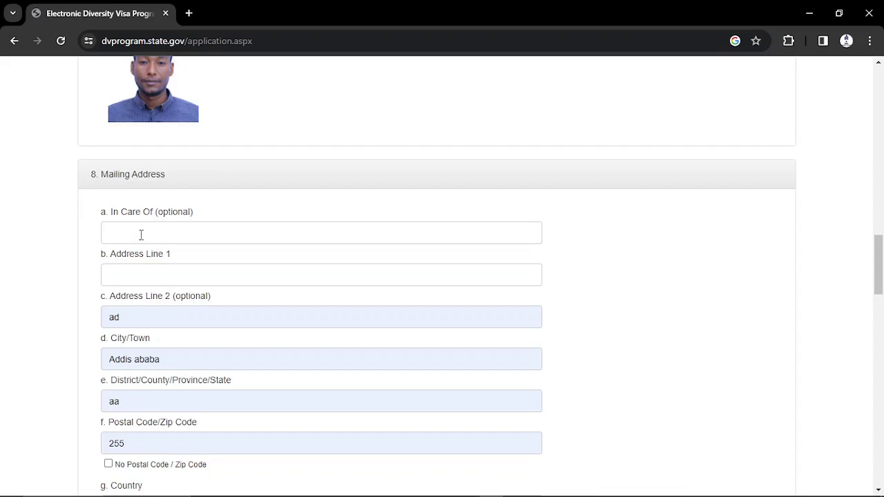
{"action": "left_click", "coordinate": [116, 276]}
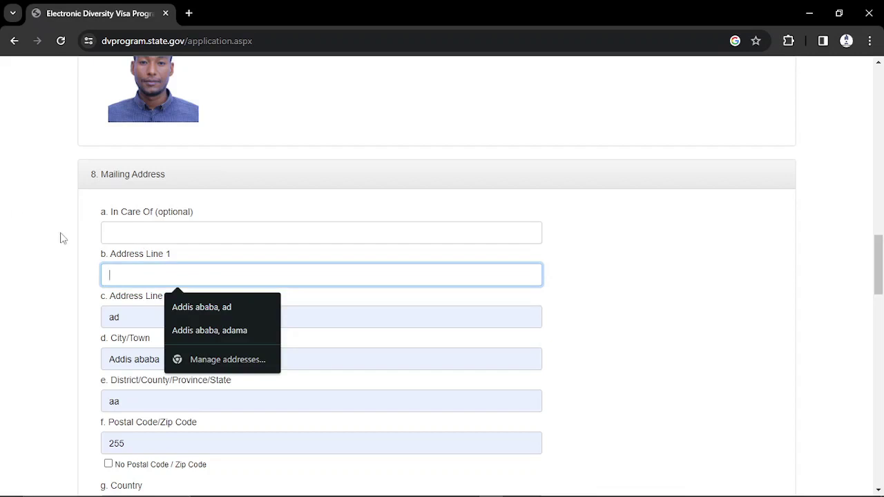
{"action": "left_click", "coordinate": [185, 335]}
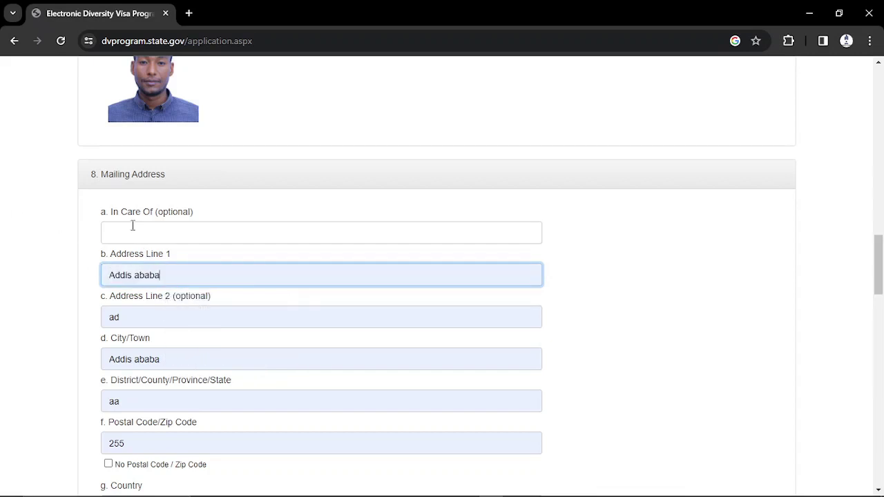
{"action": "left_click", "coordinate": [131, 319]}
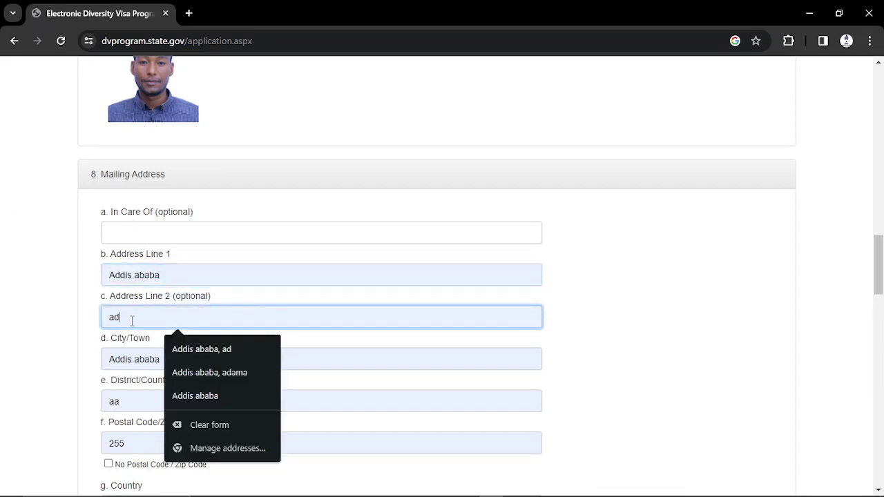
{"action": "key", "text": "BackSpace"}
{"action": "key", "text": "BackSpace"}
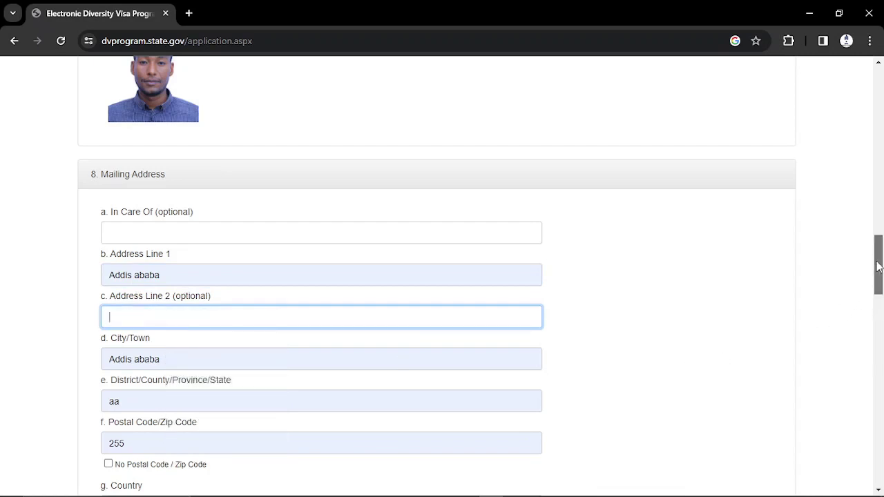
- Clear the district field and enter the postal code via its autofill suggestion
{"action": "left_click_drag", "start_coordinate": [878, 267], "coordinate": [880, 292]}
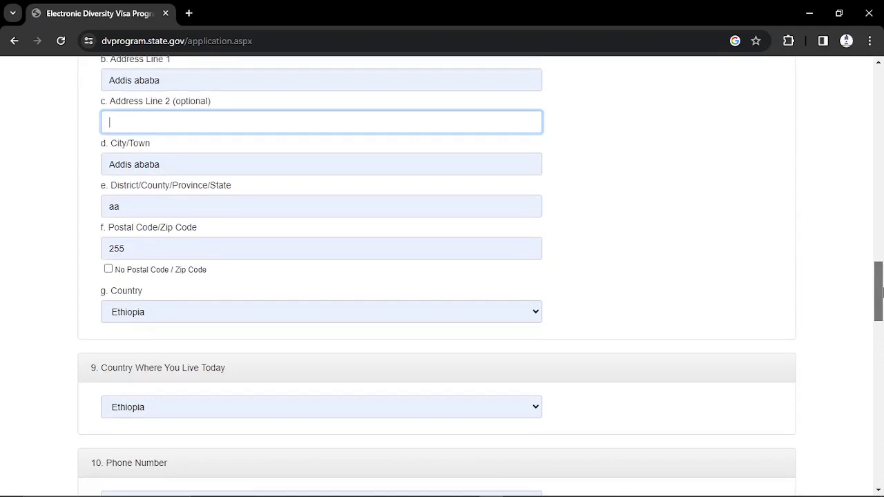
{"action": "left_click", "coordinate": [129, 207]}
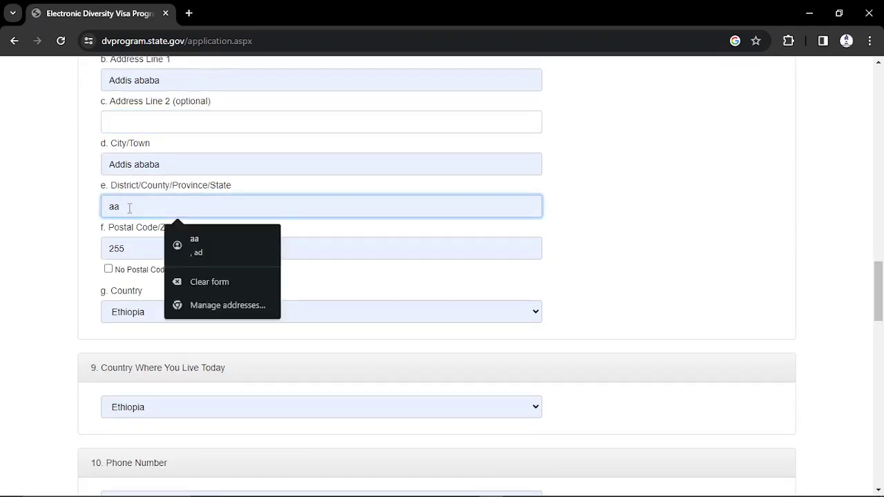
{"action": "key", "text": "BackSpace"}
{"action": "key", "text": "BackSpace"}
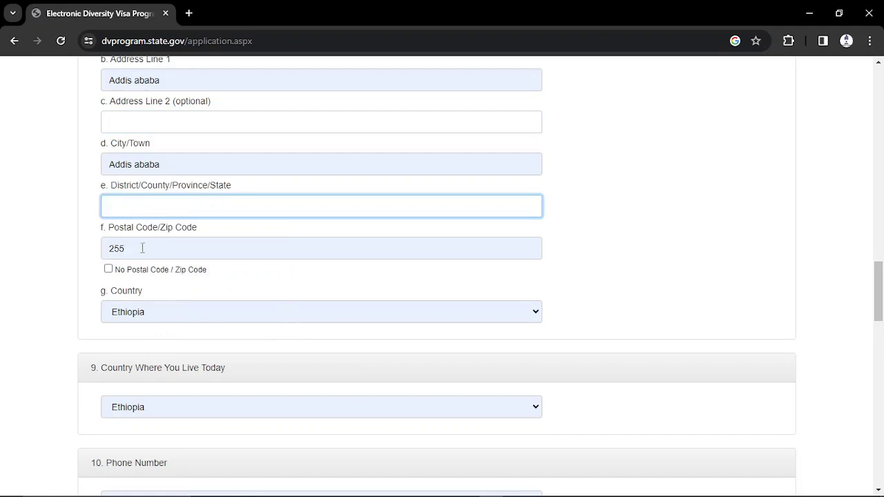
{"action": "left_click", "coordinate": [142, 248]}
{"action": "key", "text": "BackSpace"}
{"action": "key", "text": "BackSpace"}
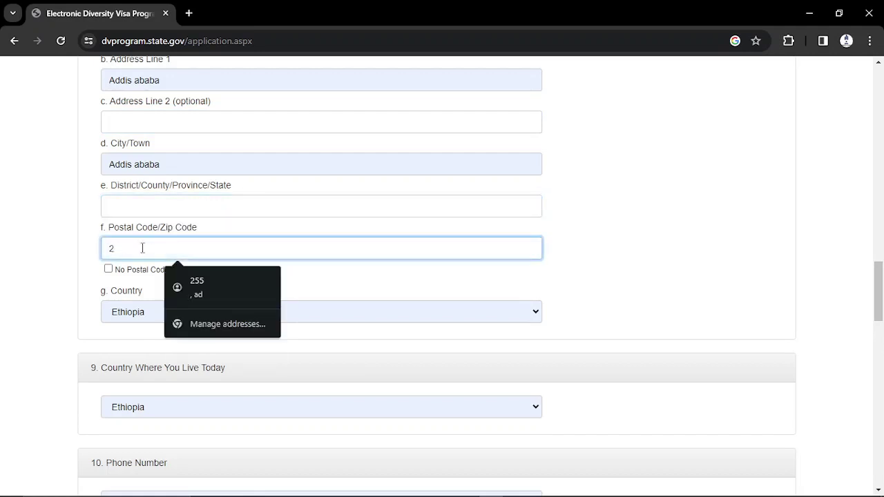
{"action": "key", "text": "BackSpace"}
{"action": "type", "text": "1000"}
{"action": "left_click", "coordinate": [222, 285]}
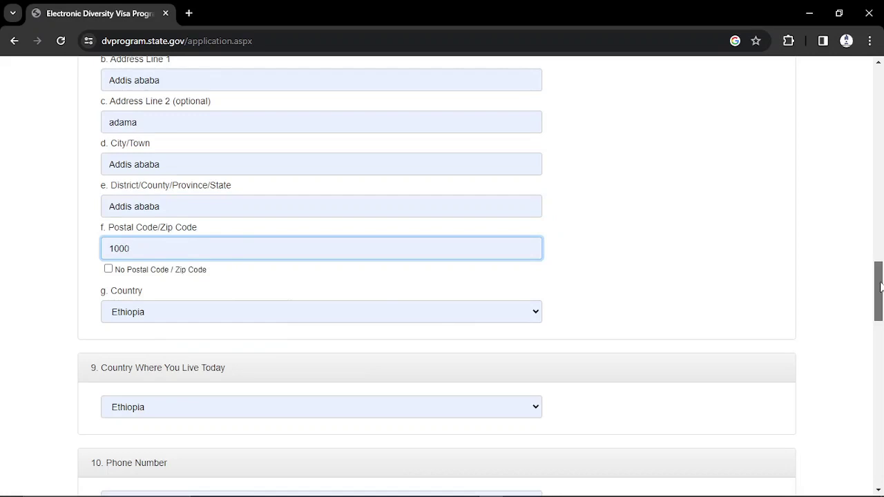
{"action": "left_click_drag", "start_coordinate": [878, 289], "coordinate": [881, 325]}
{"action": "left_click", "coordinate": [174, 134]}
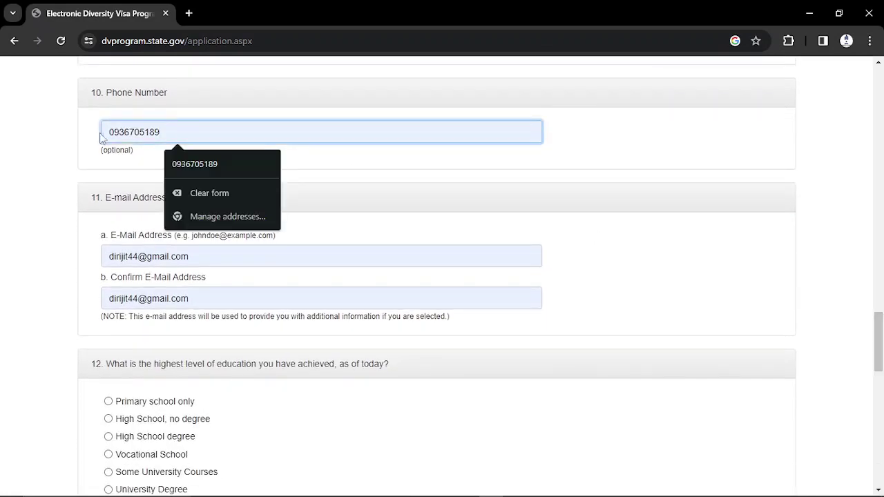
{"action": "left_click", "coordinate": [65, 160]}
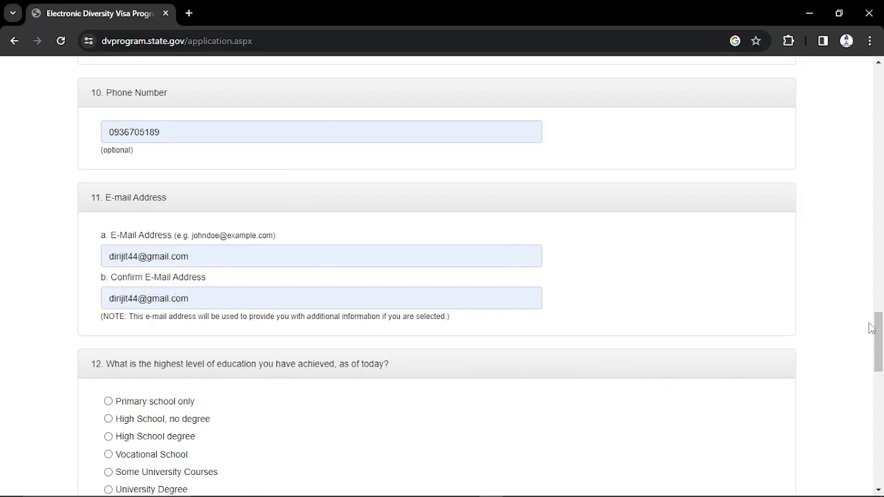
{"action": "left_click_drag", "start_coordinate": [878, 338], "coordinate": [880, 359]}
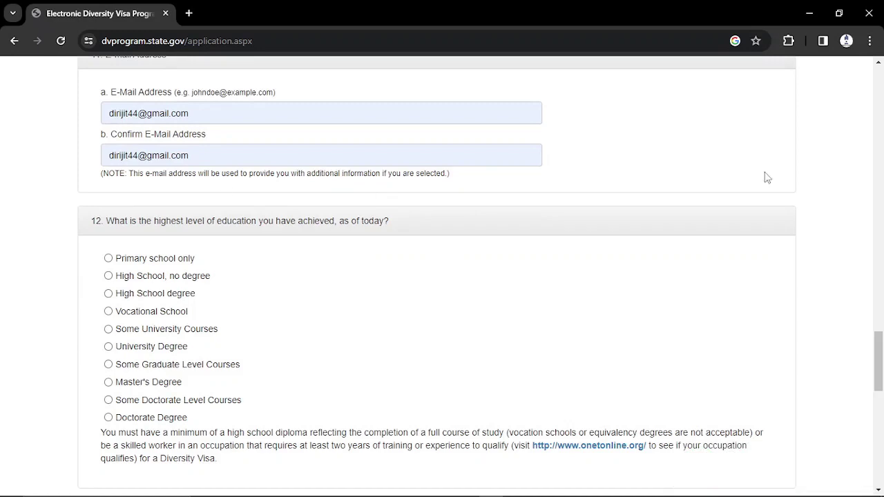
- Scroll down the form through the education and marital status questions
{"action": "left_click_drag", "start_coordinate": [878, 351], "coordinate": [880, 367]}
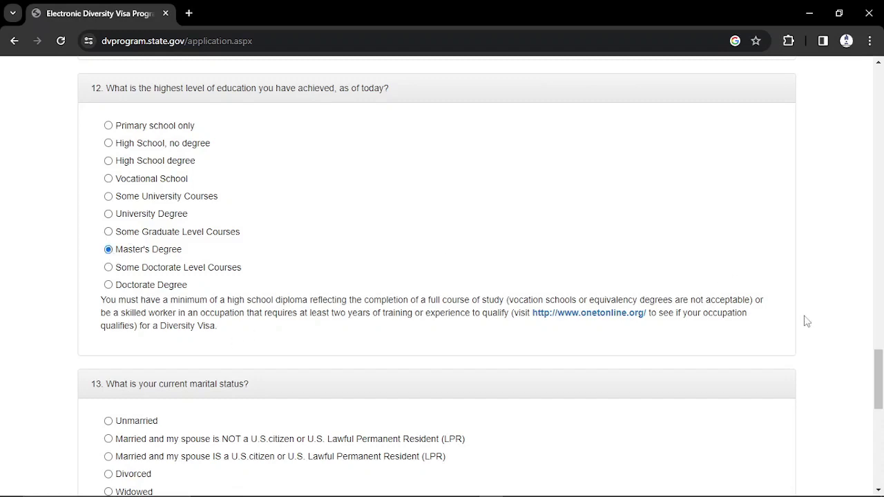
{"action": "left_click_drag", "start_coordinate": [872, 366], "coordinate": [881, 397]}
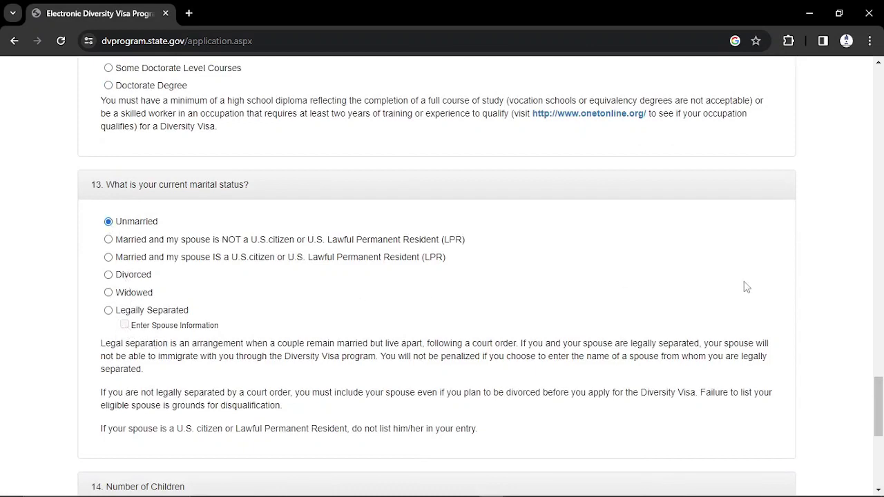
{"action": "left_click_drag", "start_coordinate": [879, 387], "coordinate": [880, 401]}
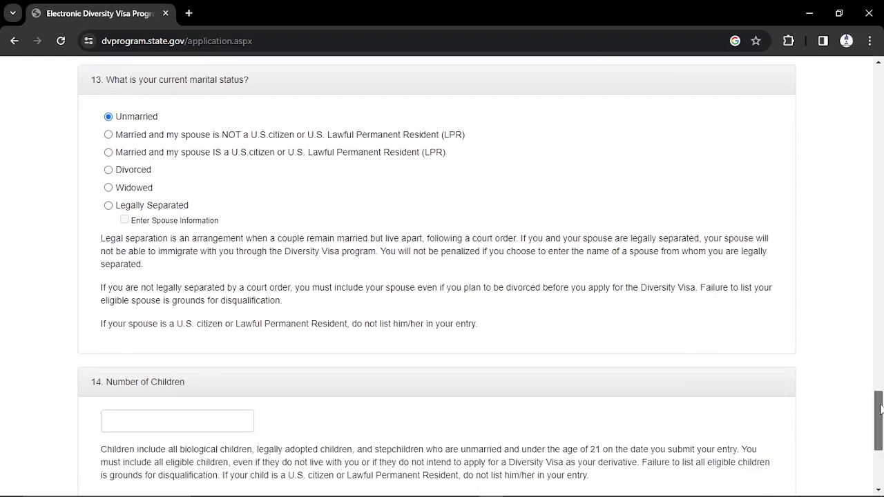
- Select the Number of Children field, then continue to the entry review page
{"action": "scroll", "coordinate": [880, 409], "scroll_direction": "down", "scroll_amount": 3}
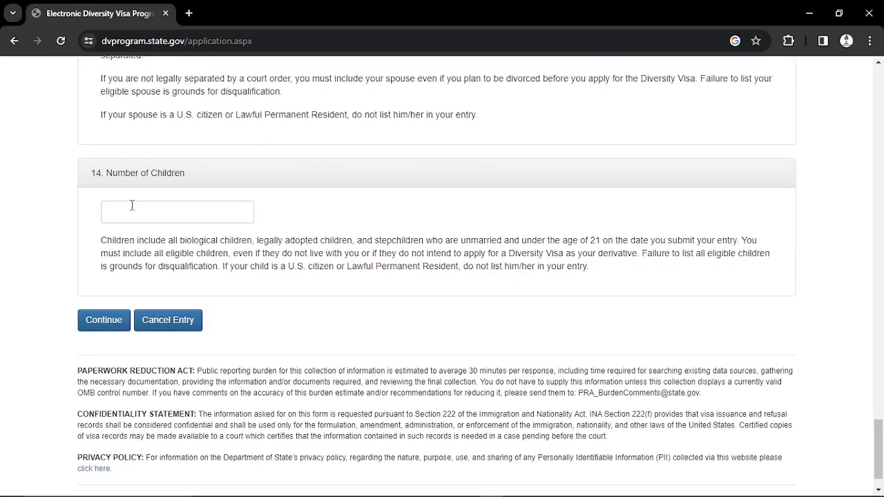
{"action": "left_click", "coordinate": [121, 209]}
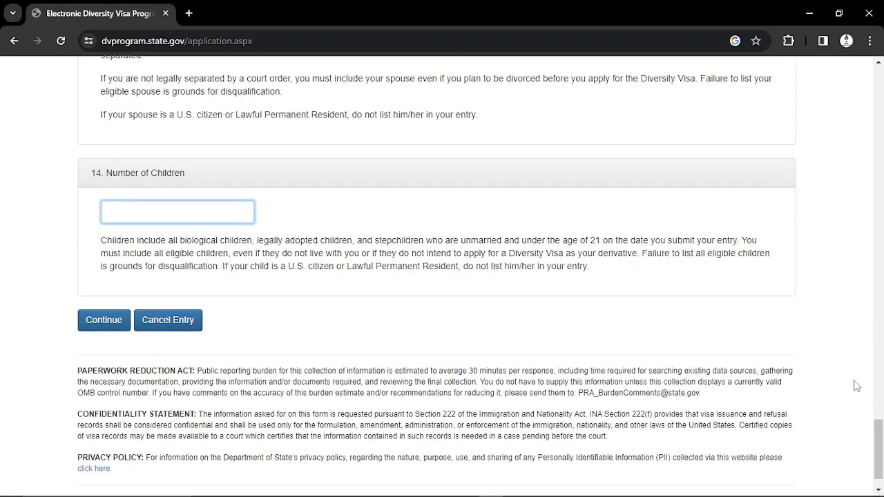
{"action": "mouse_move", "coordinate": [879, 437]}
{"action": "left_mouse_down"}
{"action": "mouse_move", "coordinate": [880, 415]}
{"action": "mouse_move", "coordinate": [879, 446]}
{"action": "left_mouse_up"}
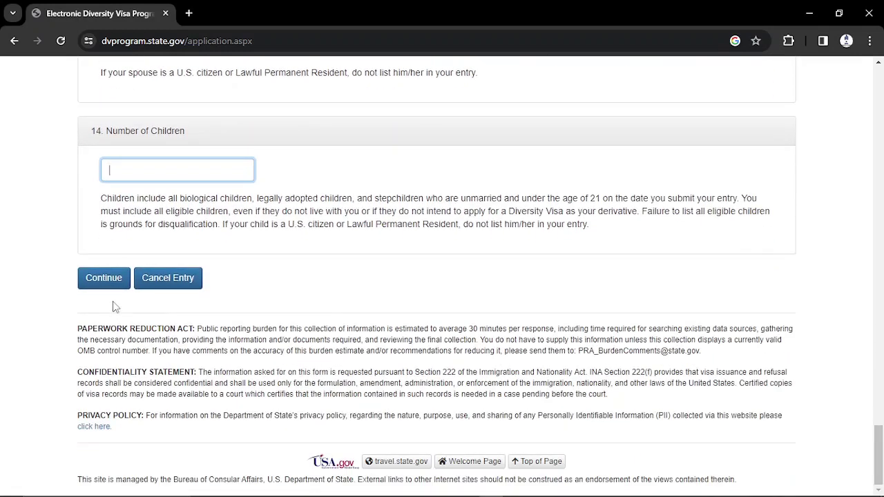
{"action": "left_click", "coordinate": [101, 275]}
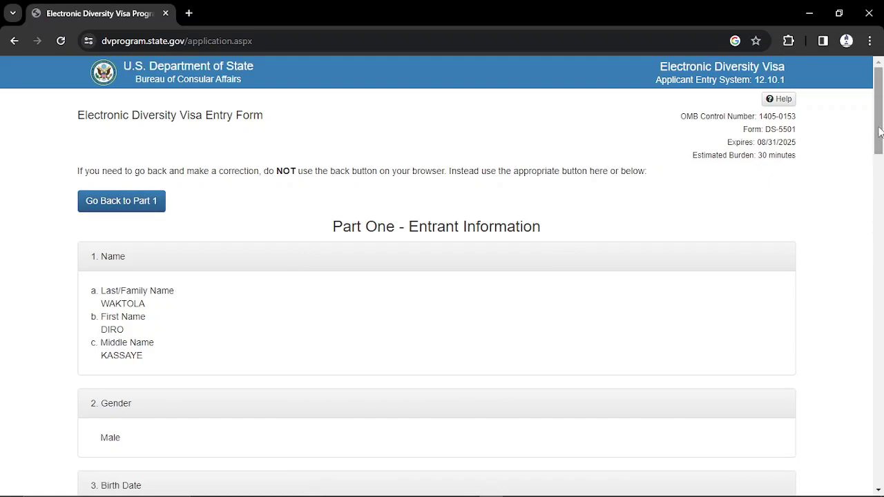
{"action": "left_click_drag", "start_coordinate": [879, 132], "coordinate": [879, 132]}
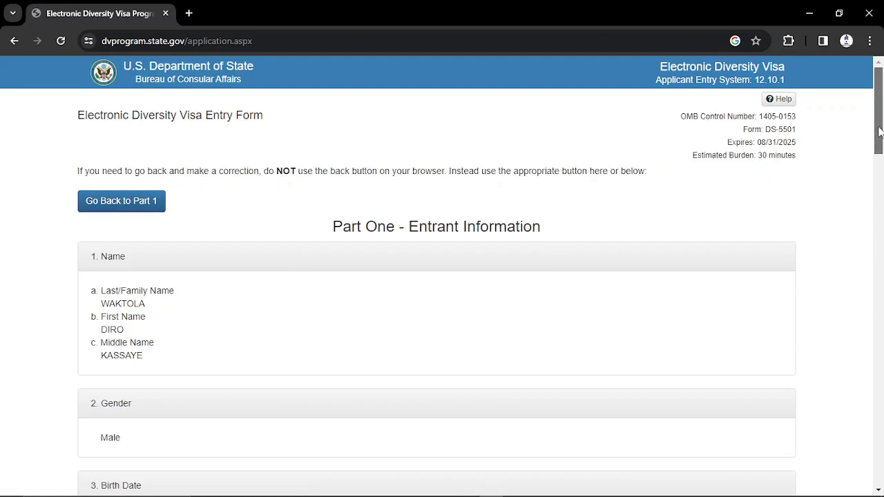
{"action": "left_click_drag", "start_coordinate": [879, 132], "coordinate": [880, 161]}
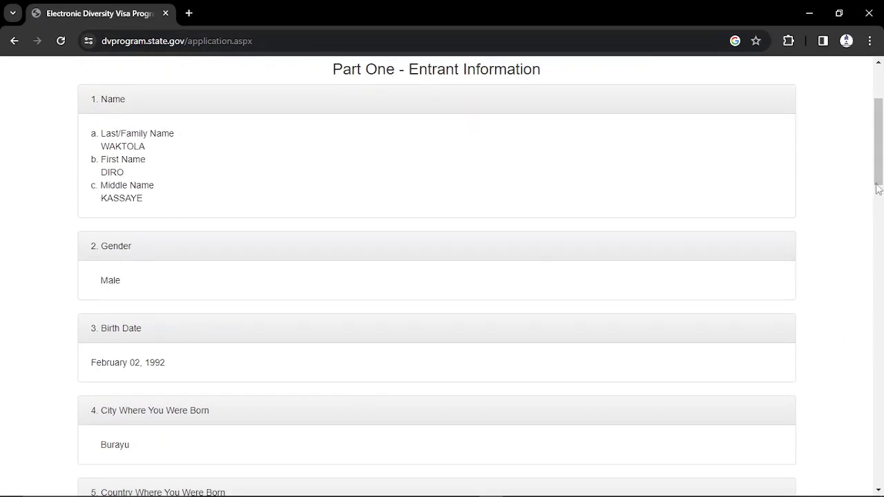
{"action": "left_click_drag", "start_coordinate": [878, 169], "coordinate": [882, 239]}
{"action": "left_click_drag", "start_coordinate": [882, 242], "coordinate": [881, 471]}
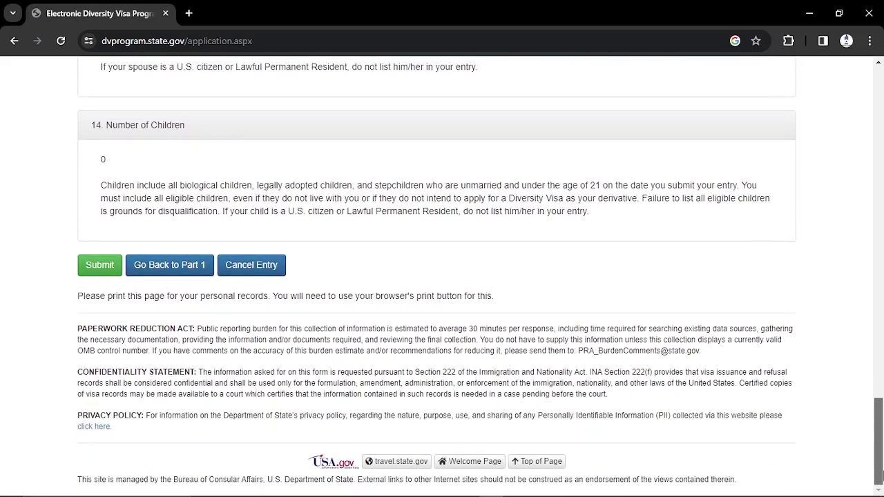